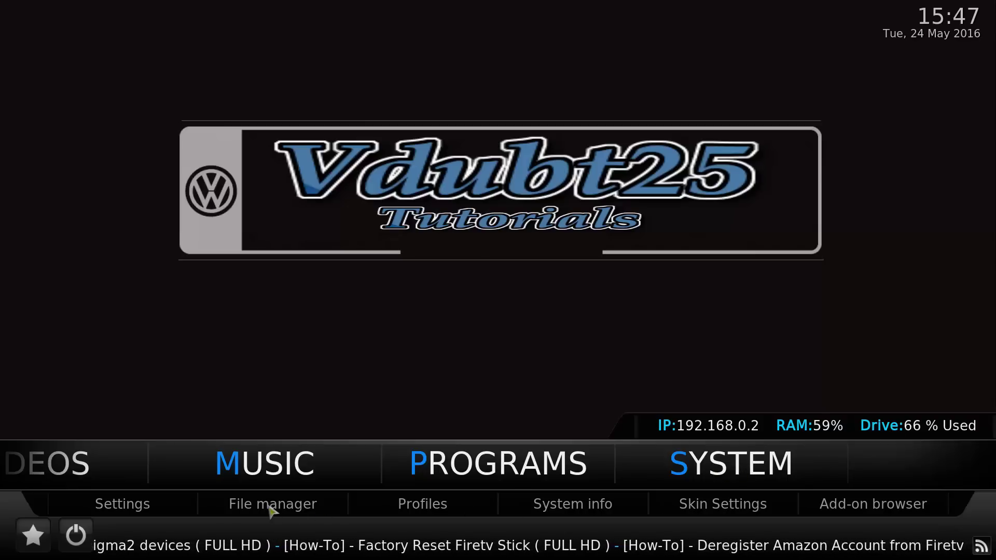
left_click(270, 506)
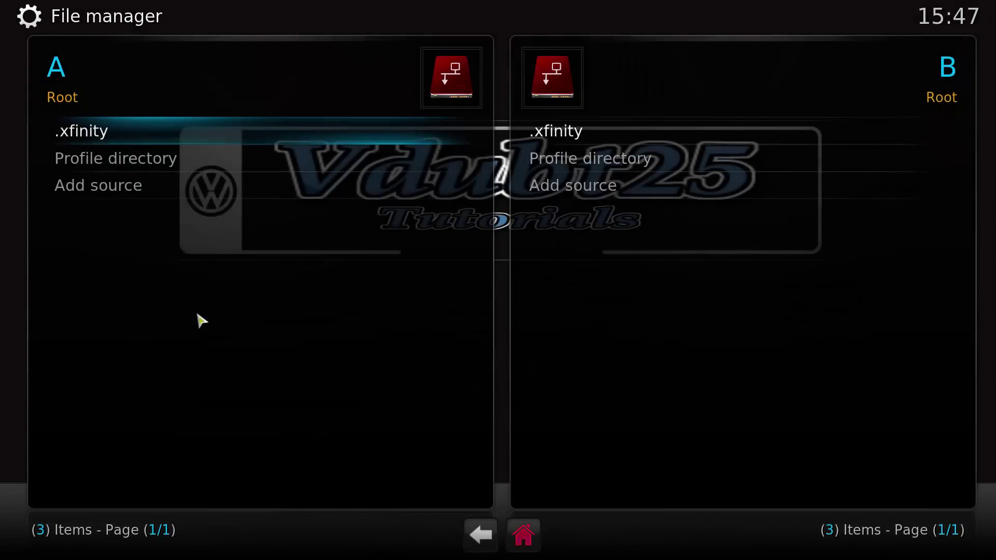
left_click(149, 196)
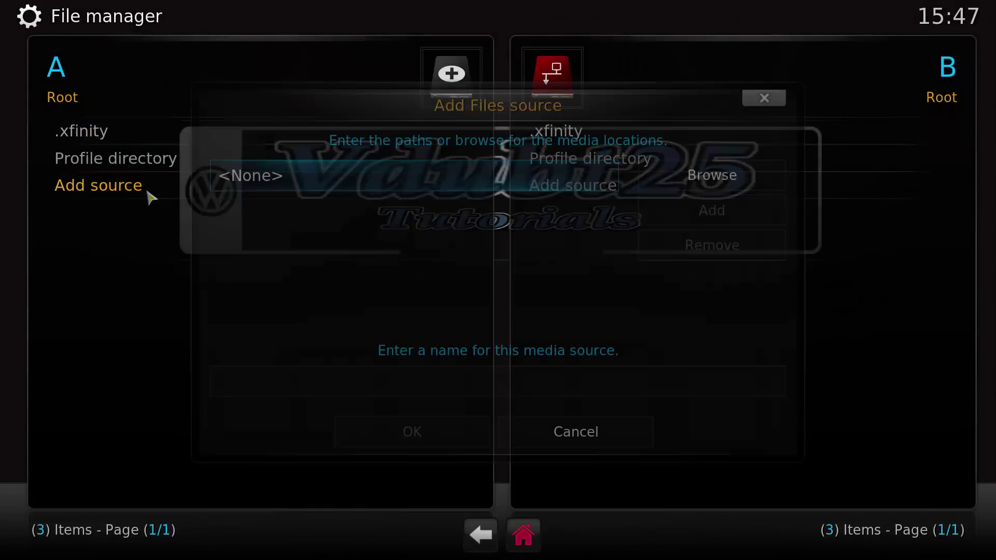
left_click(382, 185)
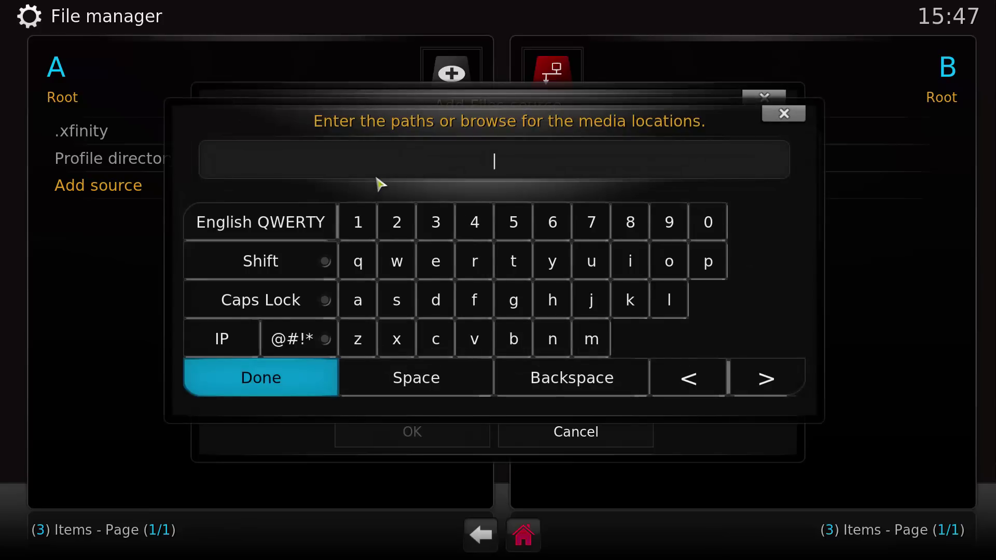
type("http://")
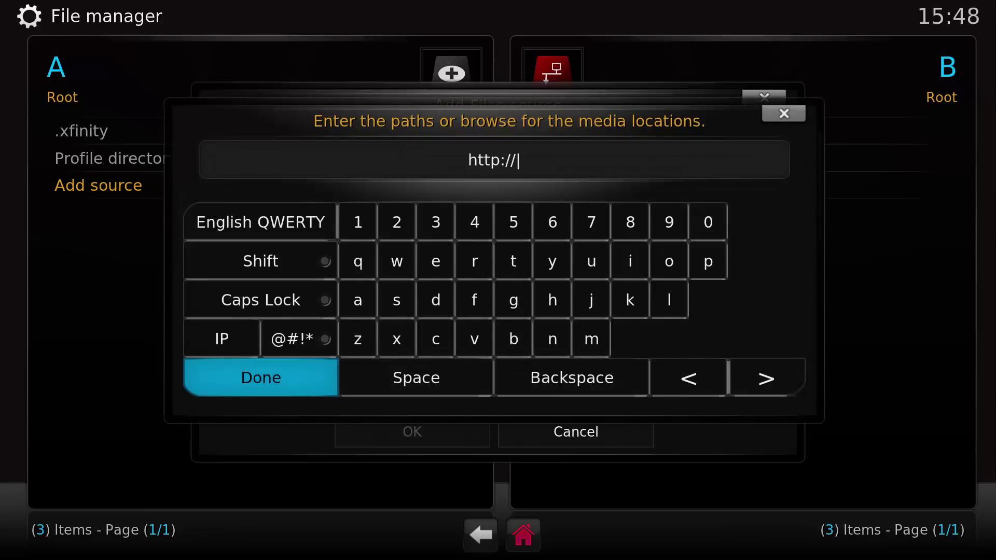
type("muckys")
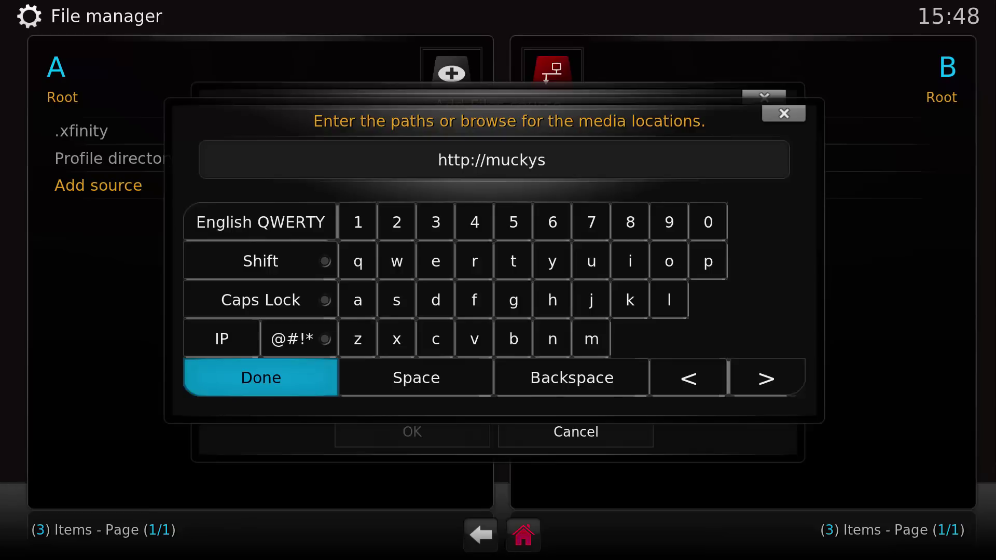
type(".media")
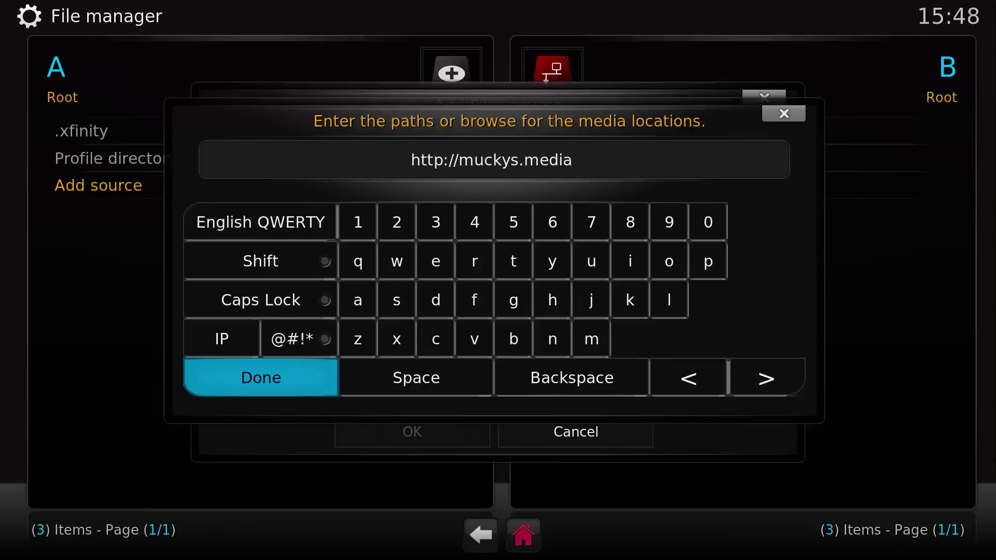
type("portal")
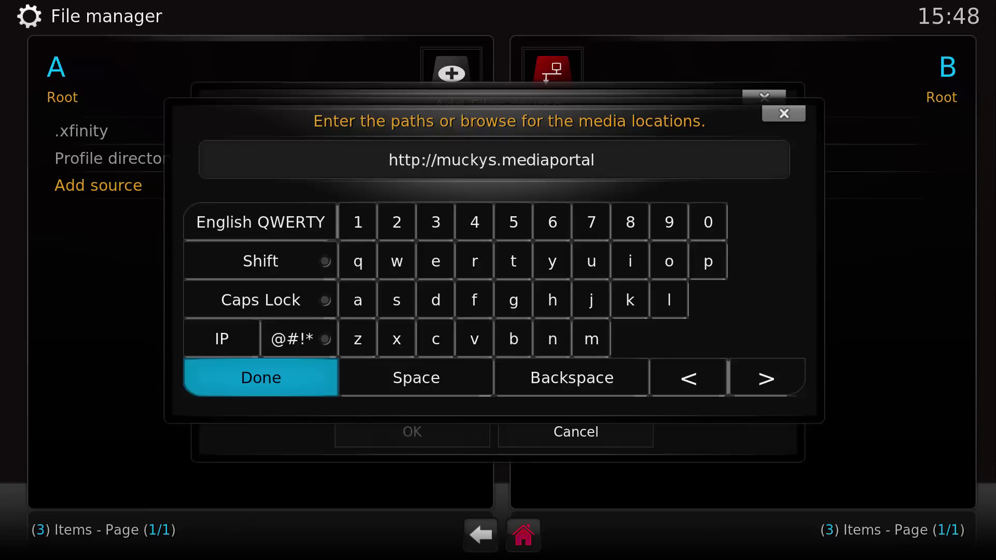
type("4ko")
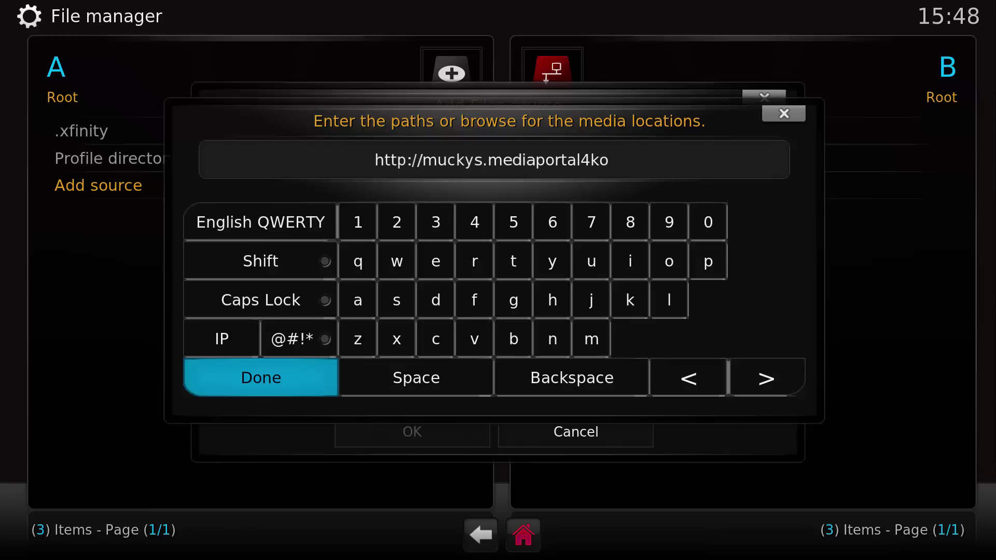
type("di.ml")
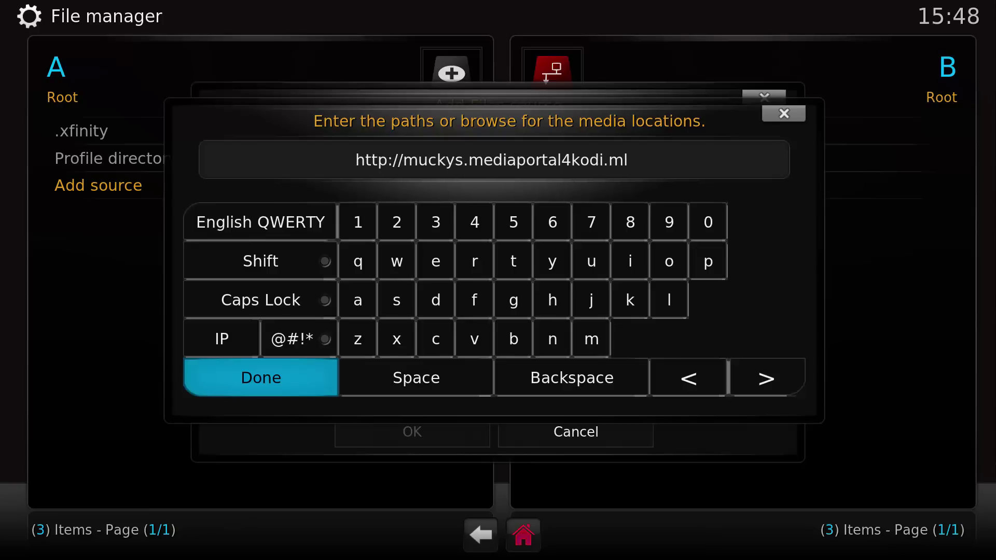
left_click(275, 378)
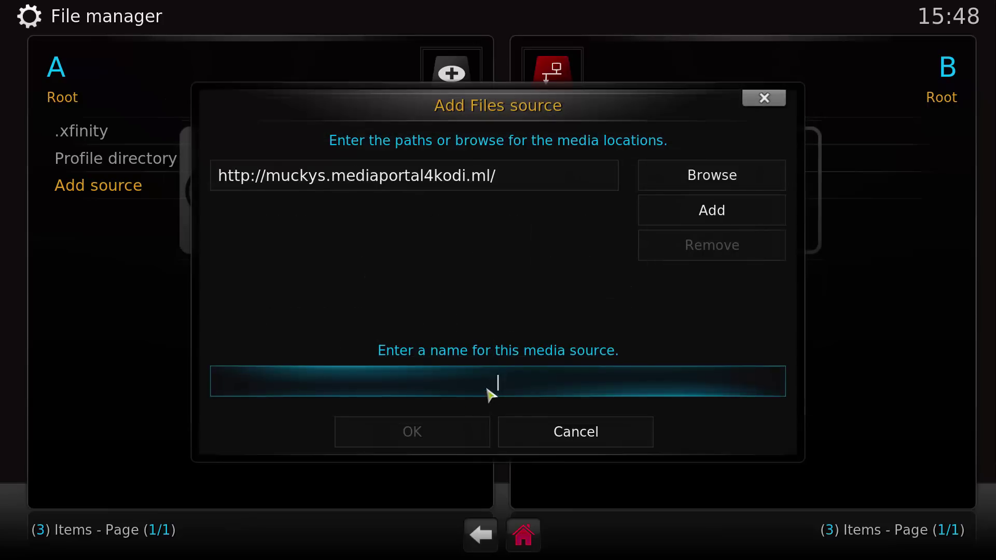
type(".muckys")
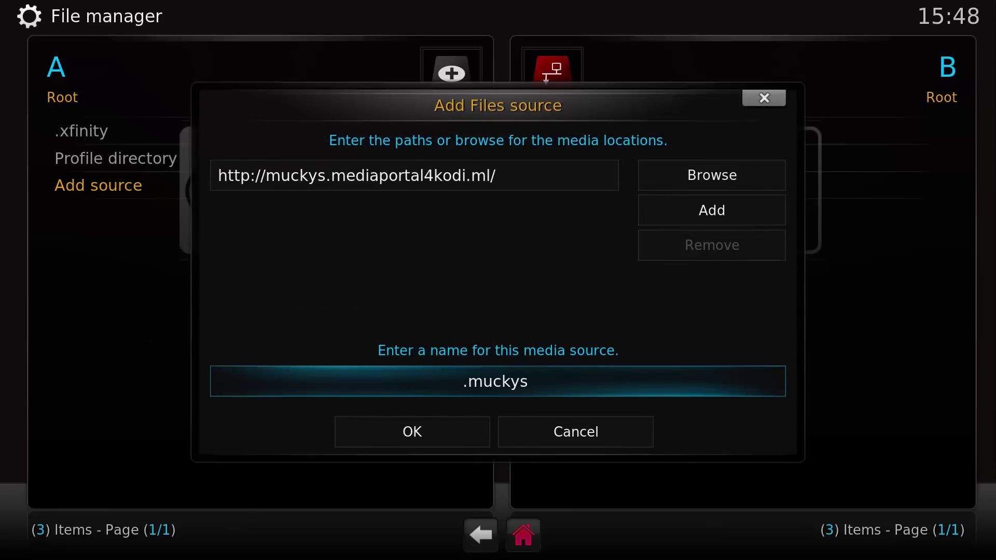
left_click(413, 435)
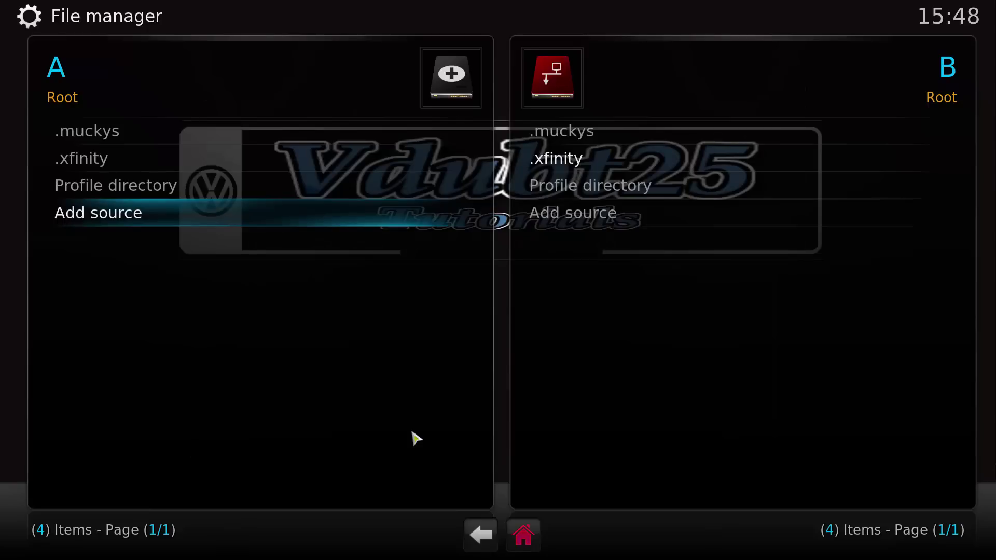
Install repository.mdrepo-1.0.2.zip from the .muckys source via Add-ons > Install from zip file
left_click(525, 537)
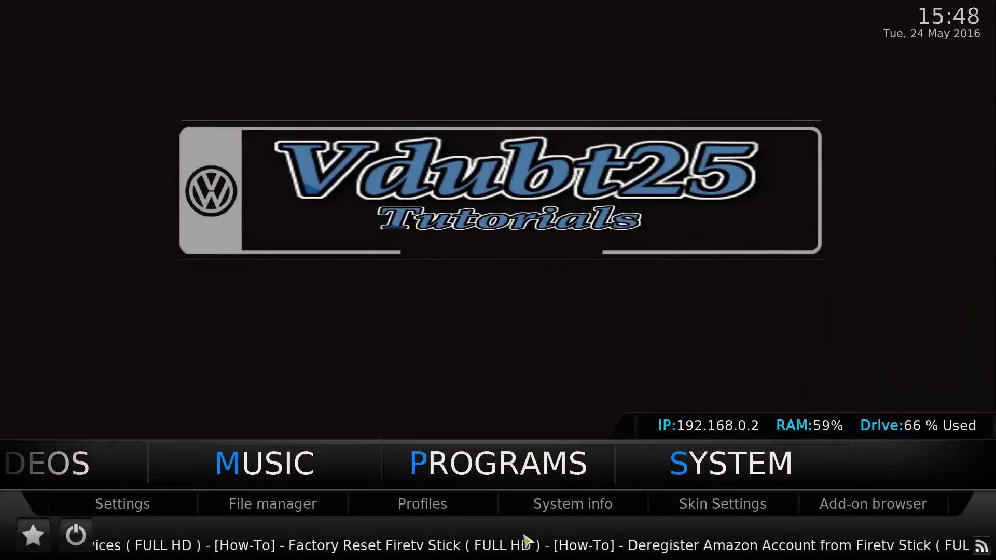
left_click(745, 467)
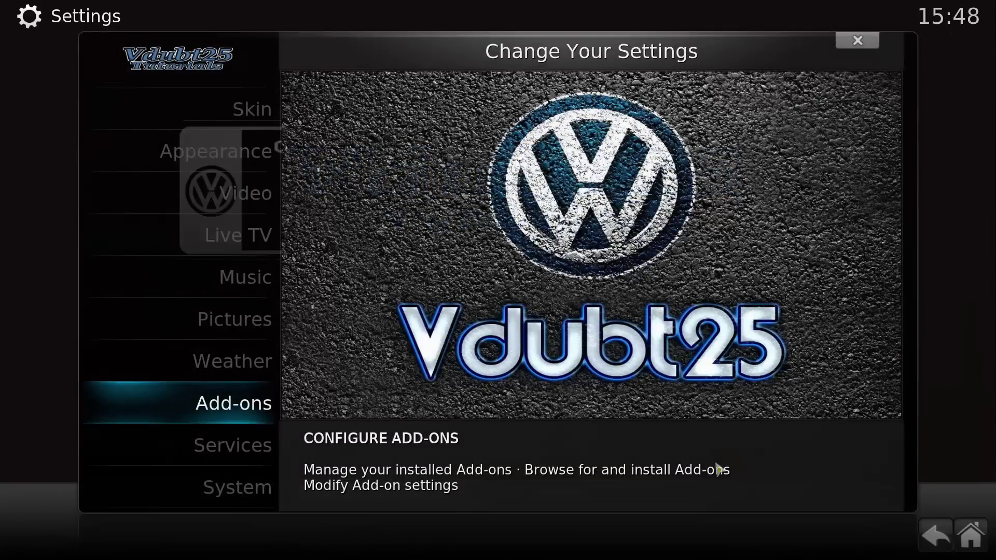
left_click(230, 404)
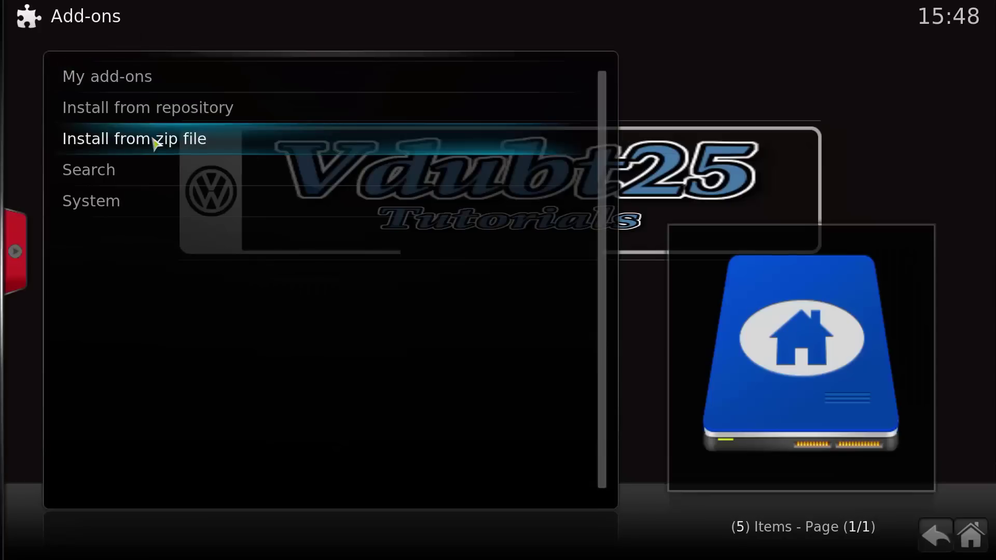
left_click(154, 143)
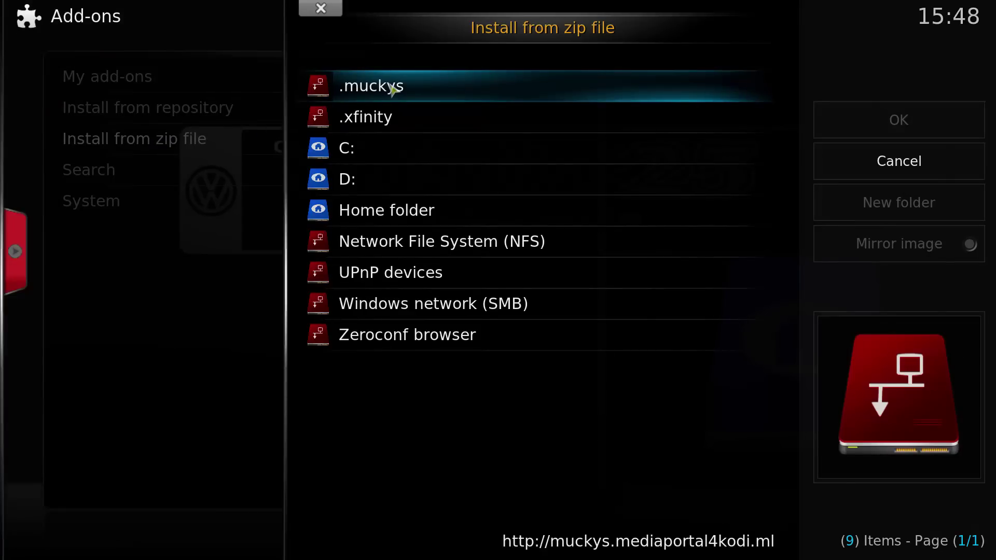
left_click(392, 88)
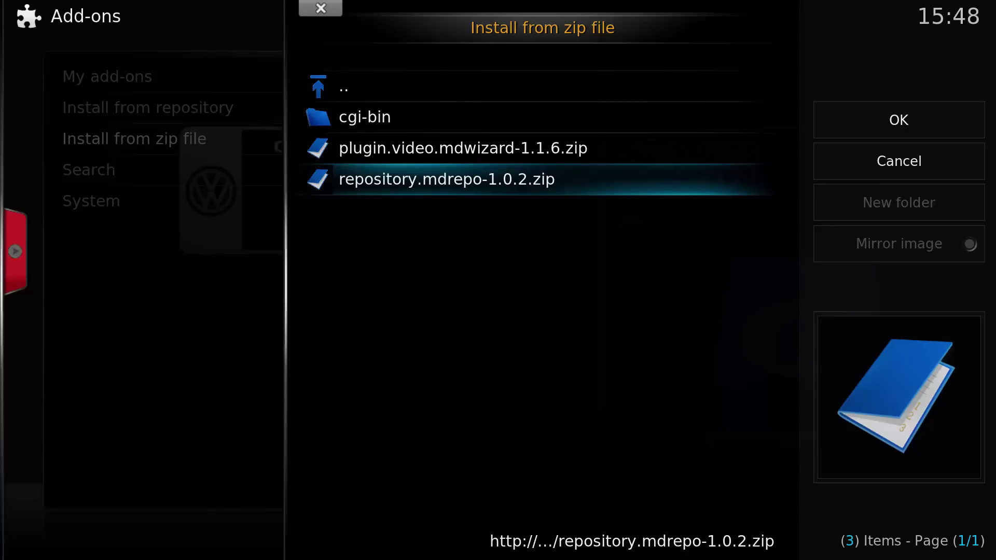
left_click(429, 180)
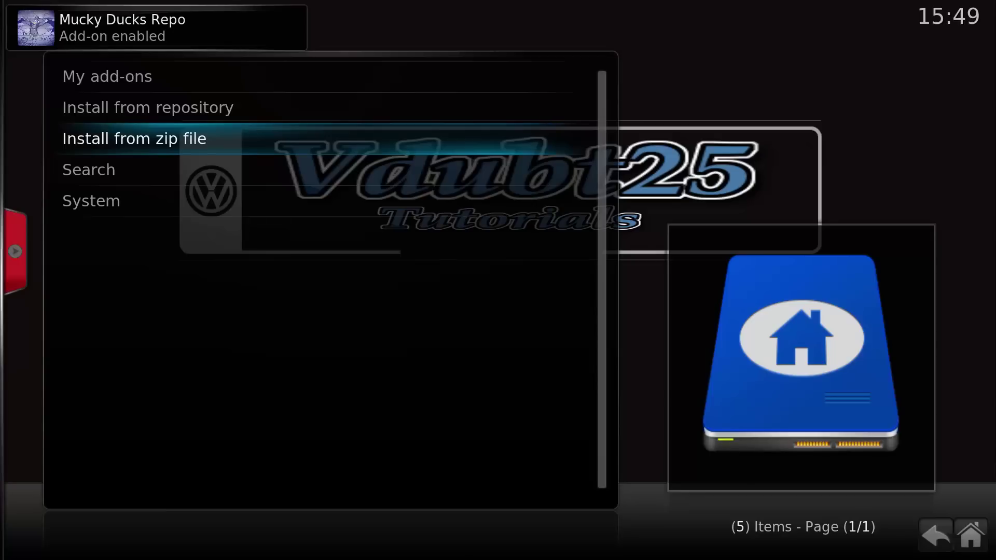
Install SHOW-BOX from the Mucky Ducks Repo video add-ons, then go back to the home screen
left_click(172, 119)
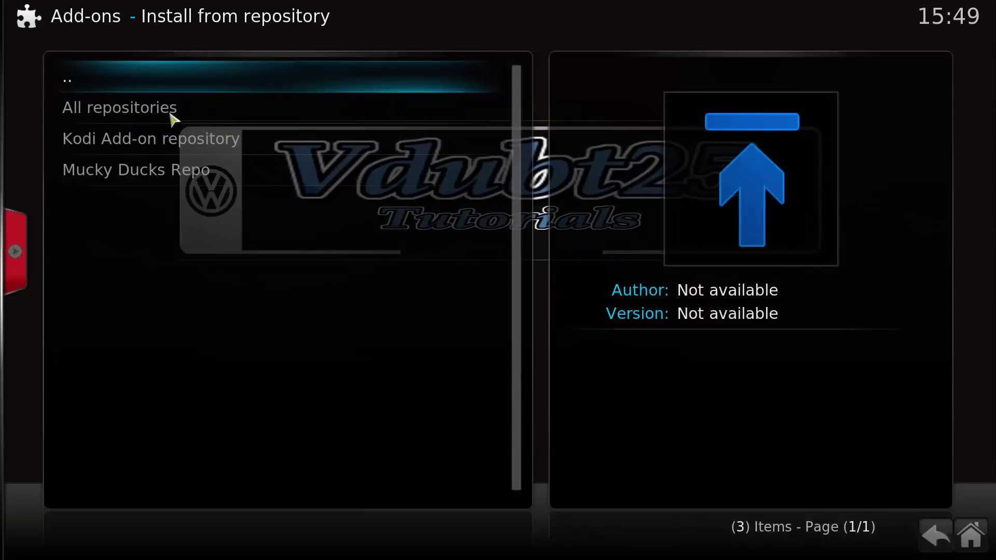
left_click(184, 171)
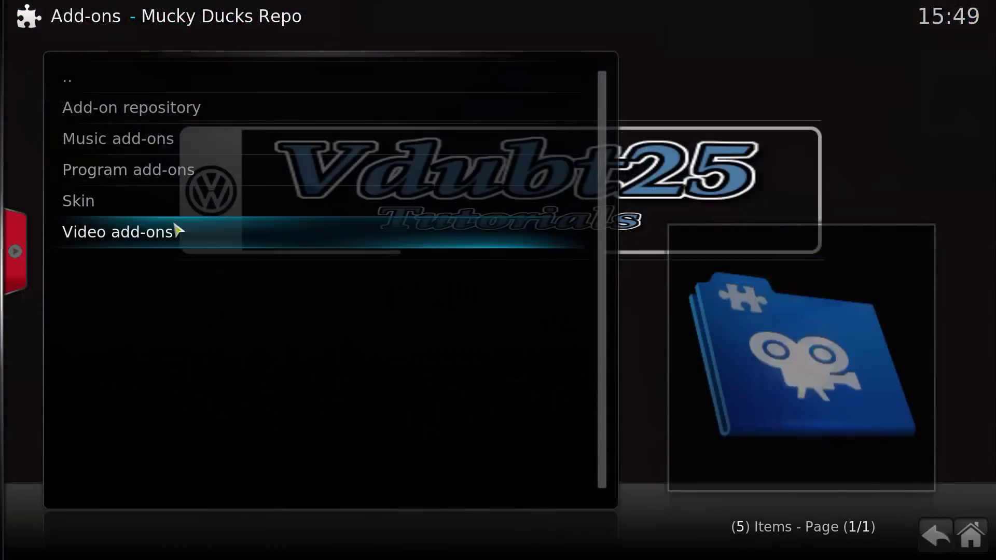
left_click(176, 234)
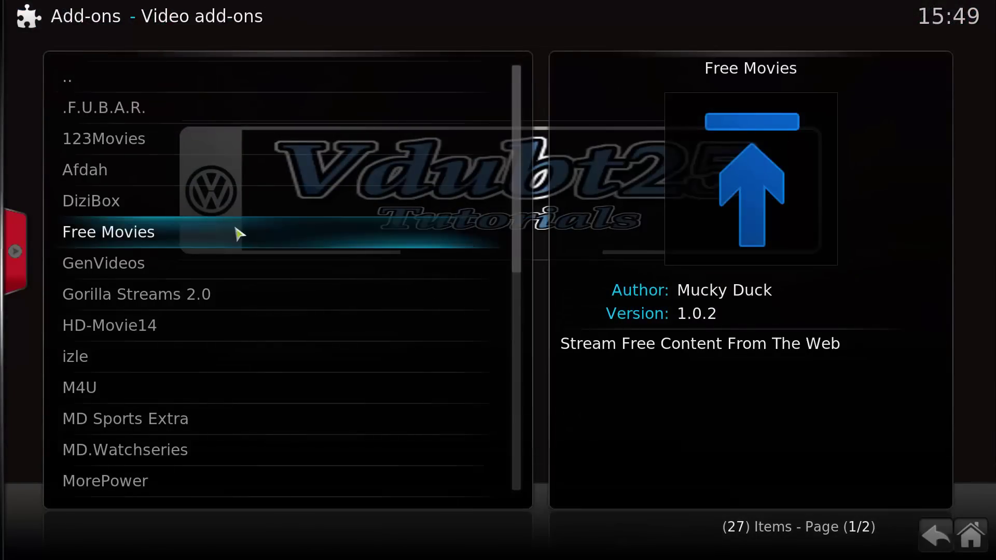
scroll(240, 232, "down", 3)
scroll(238, 233, "down", 11)
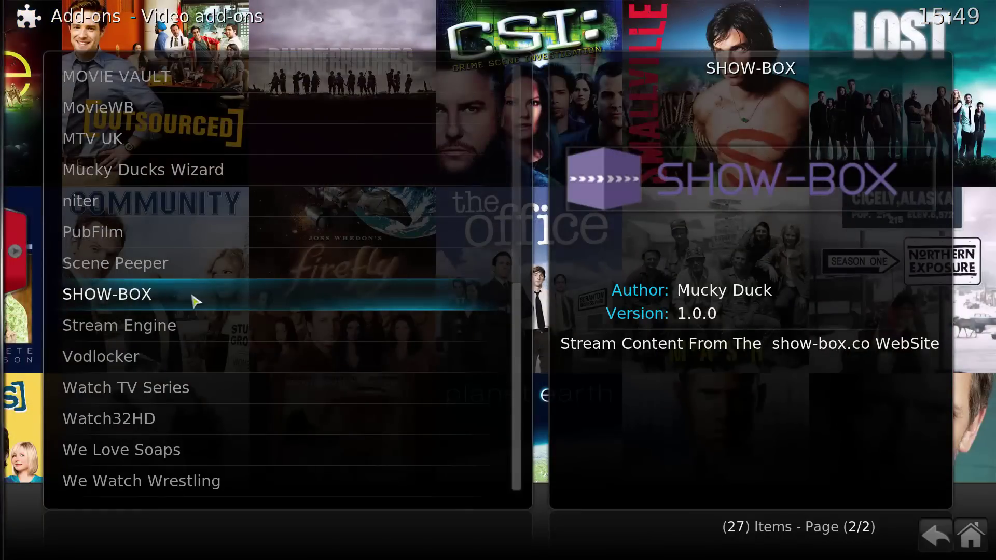
left_click(178, 296)
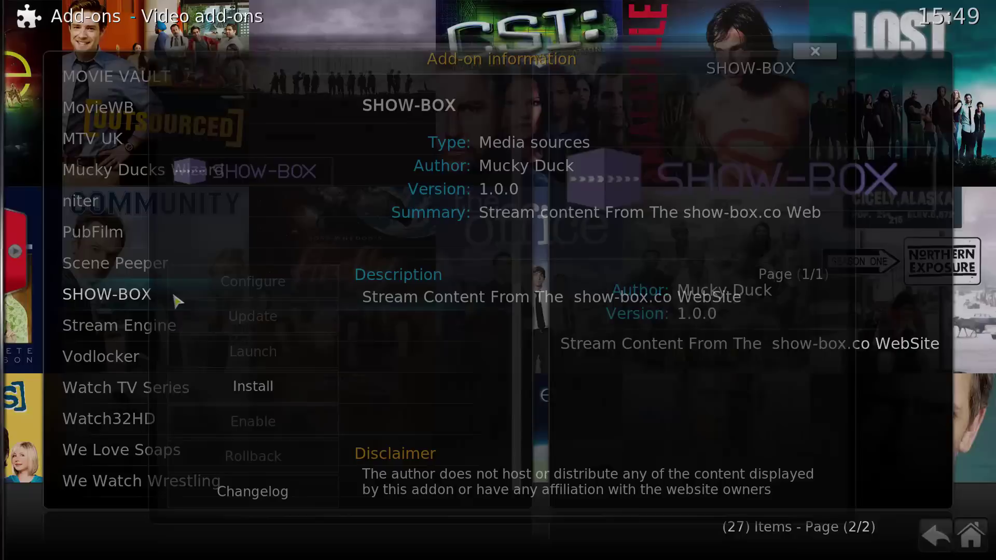
left_click(254, 388)
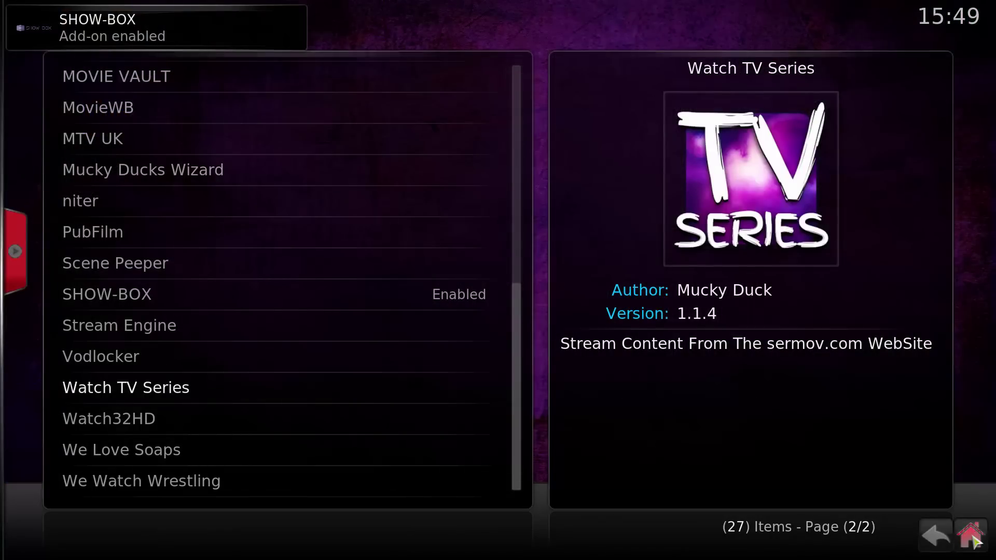
left_click(970, 535)
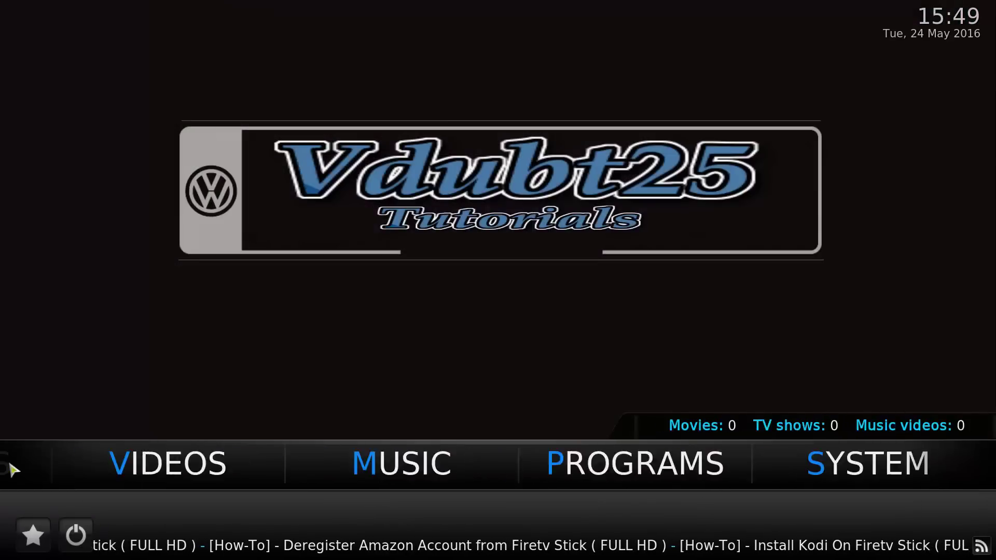
Open the SHOW-BOX add-on settings from the video add-ons list
mouse_move(535, 449)
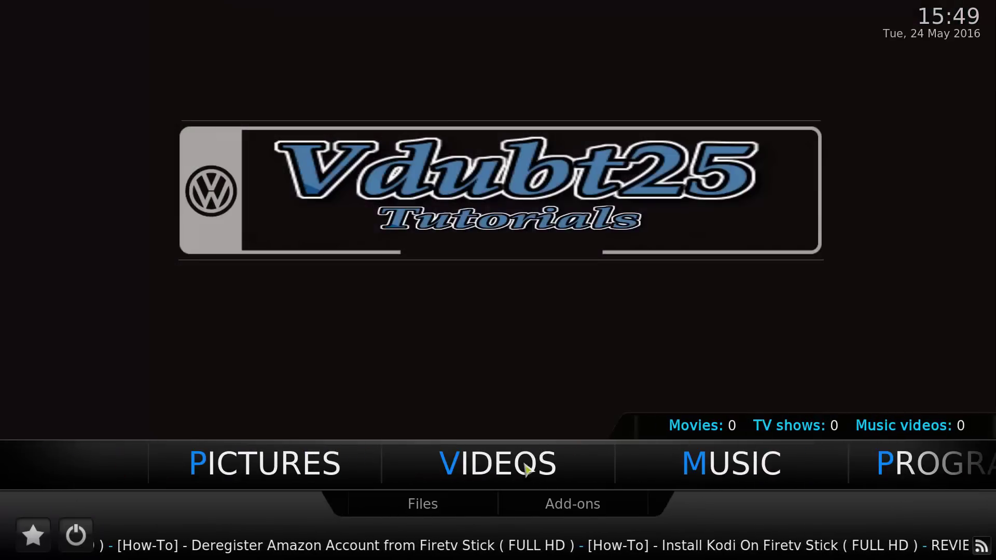
left_click(571, 504)
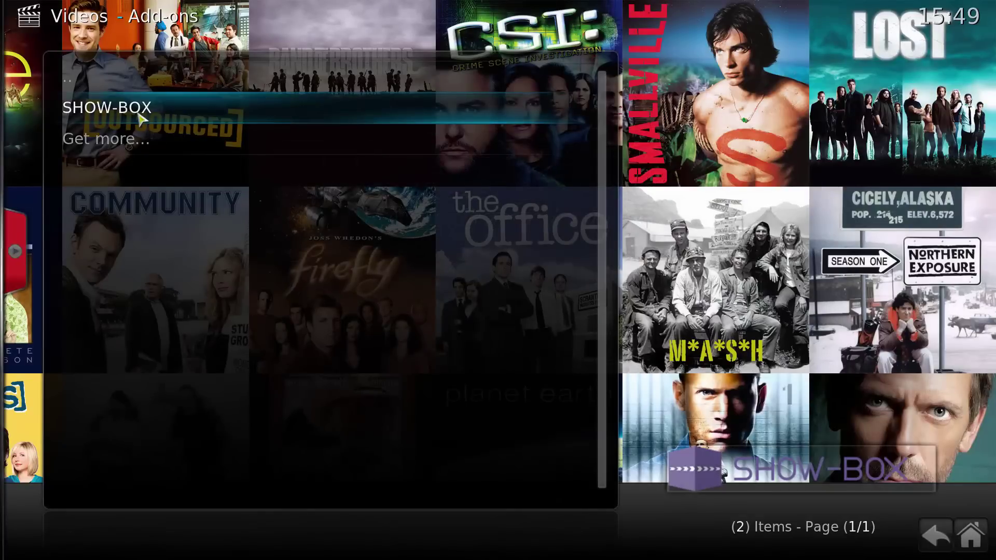
right_click(144, 115)
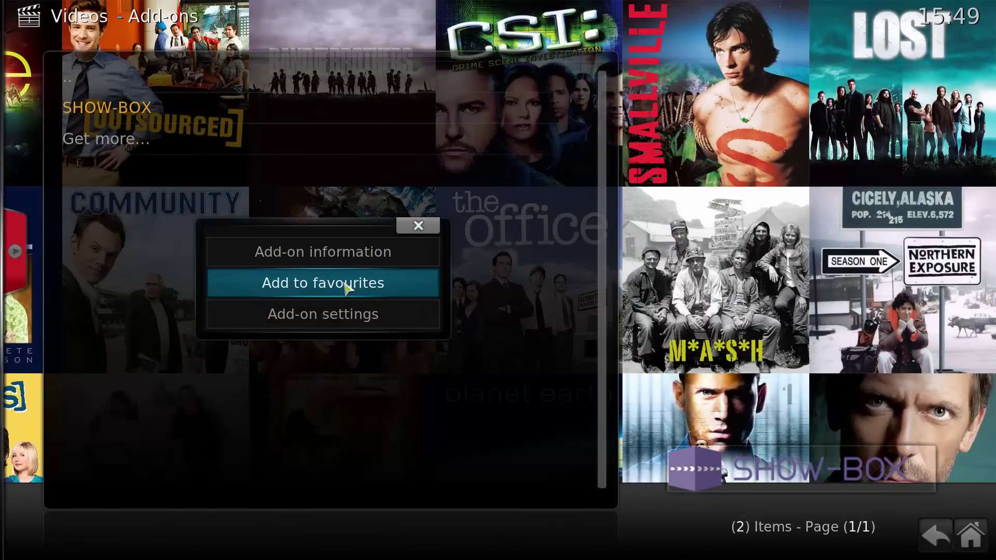
left_click(341, 317)
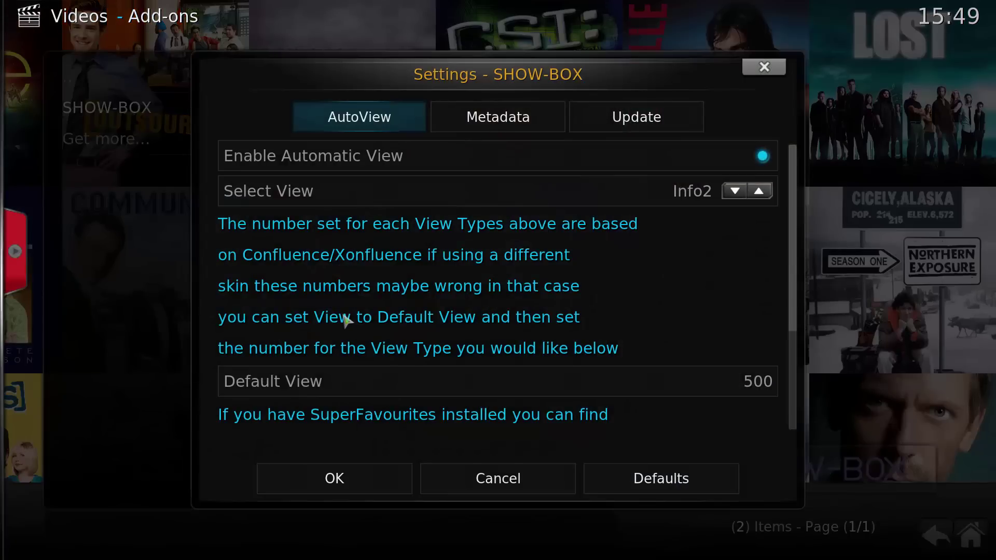
Review the SHOW-BOX view settings, leaving Select View set to Info2
left_click(501, 121)
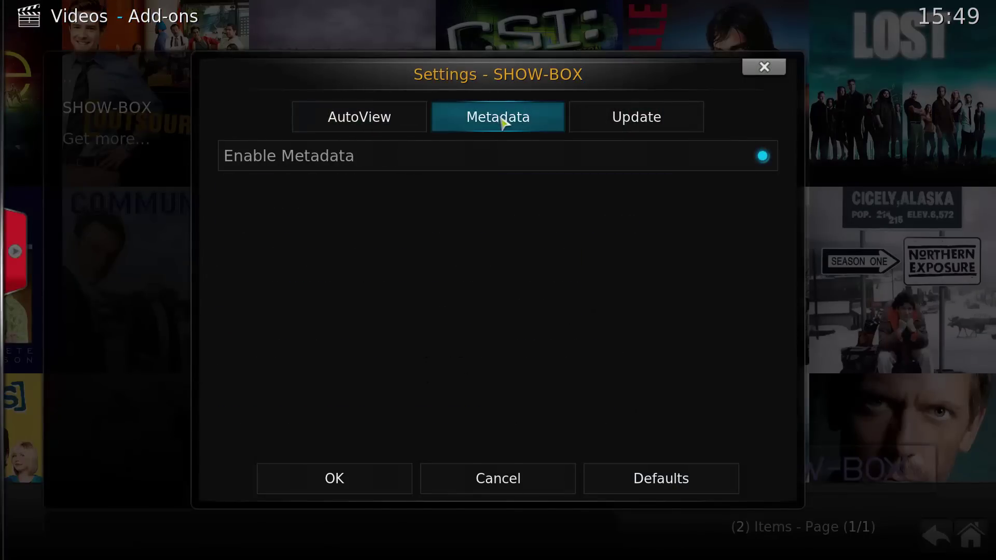
mouse_move(613, 126)
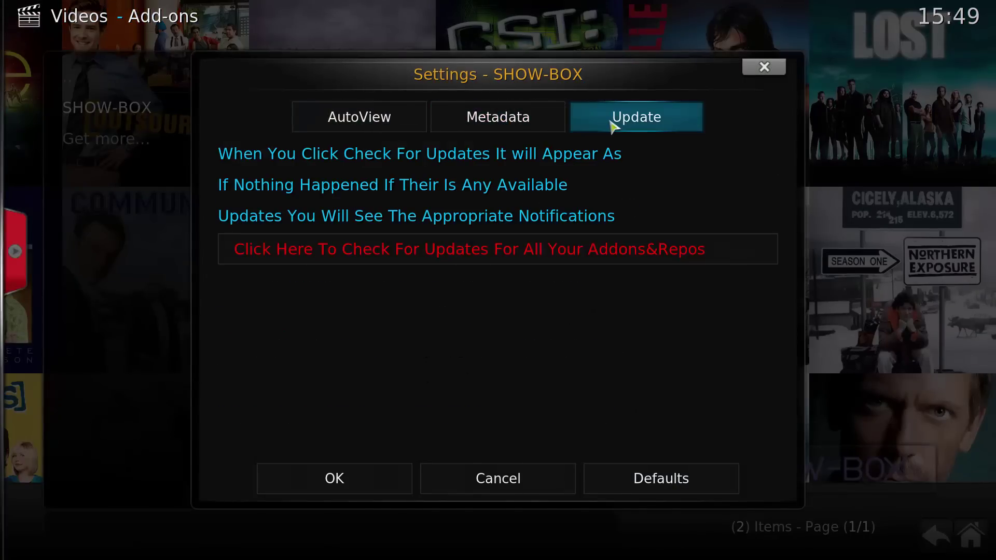
mouse_move(398, 133)
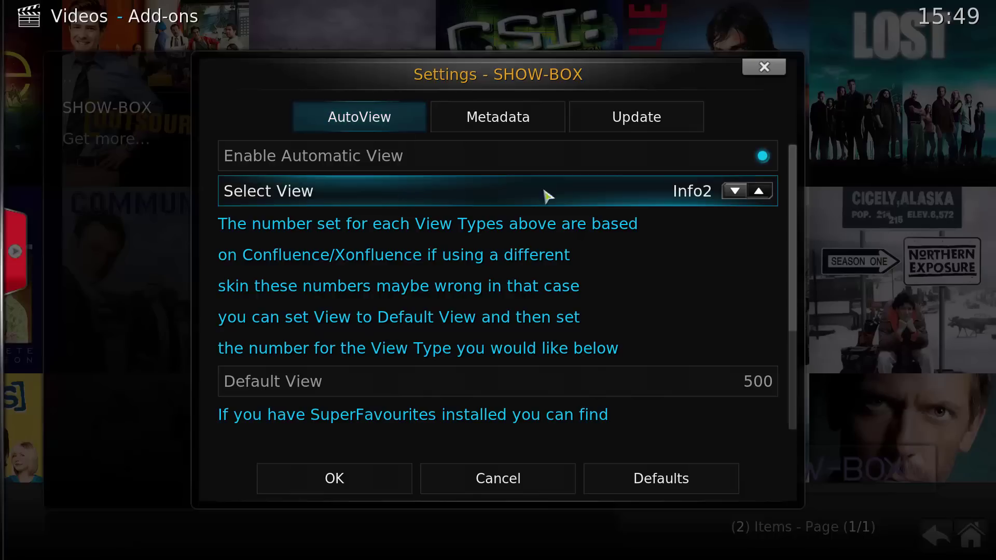
left_click(736, 192)
left_click(760, 193)
scroll(429, 450, "down", 5)
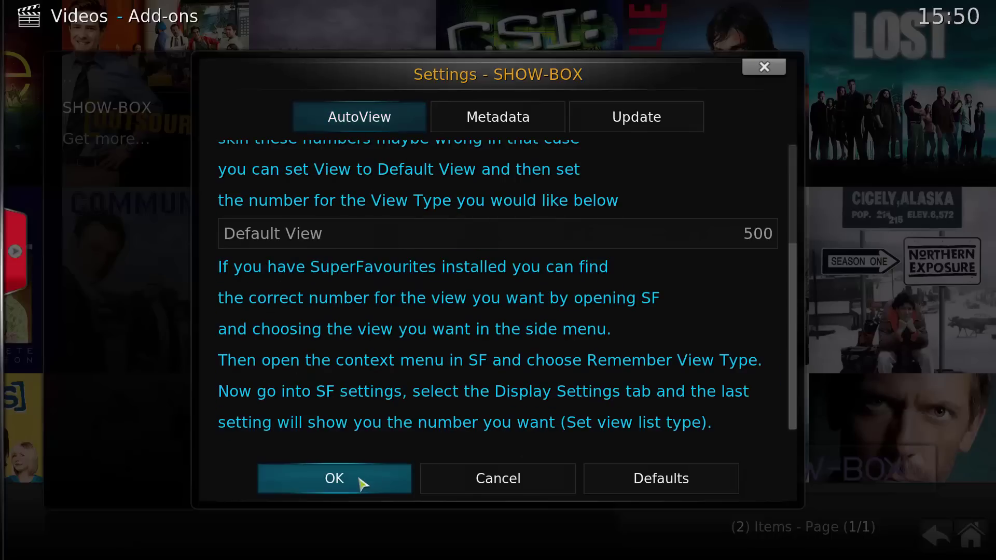
Save the settings, open SHOW-BOX, and browse the Trending Netflix Original Series list
left_click(335, 479)
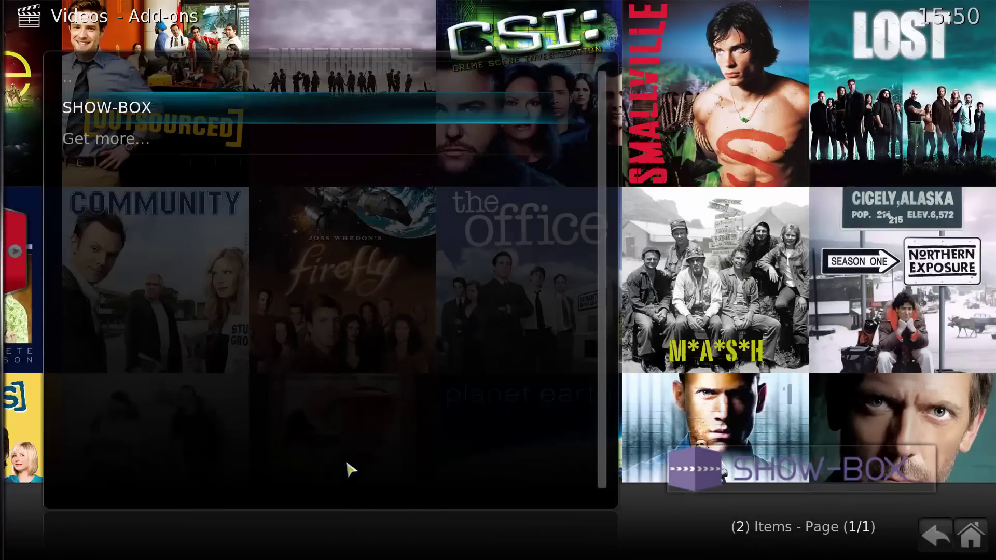
left_click(153, 111)
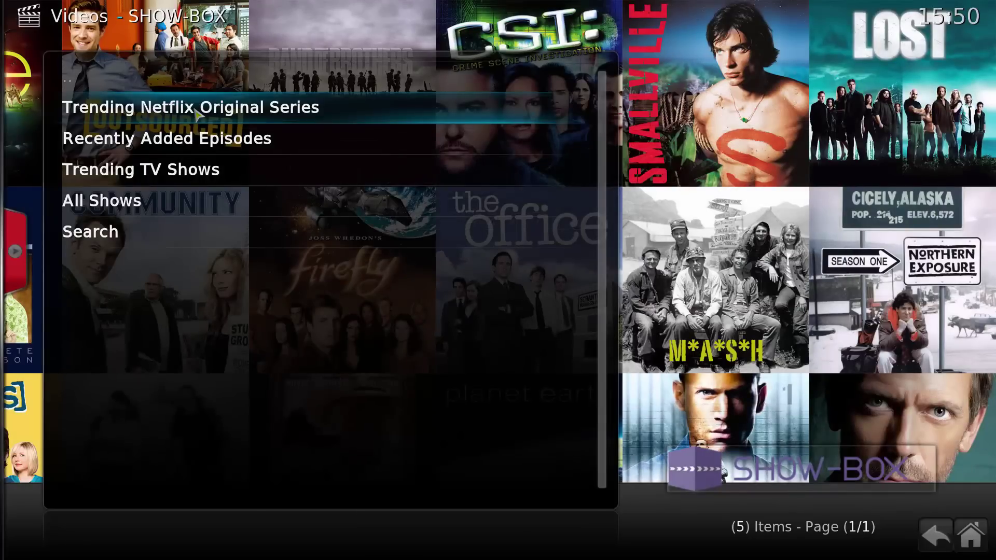
left_click(197, 116)
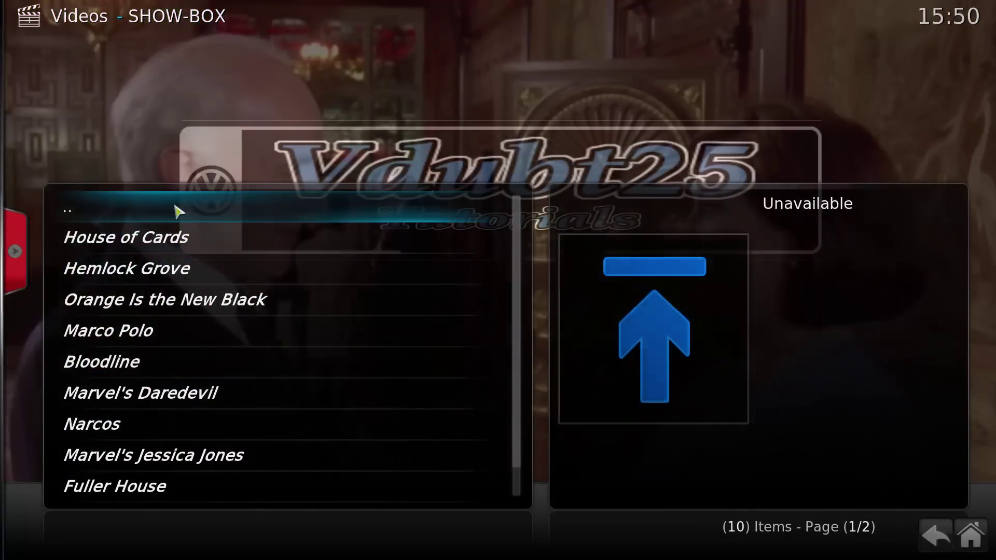
left_click(177, 211)
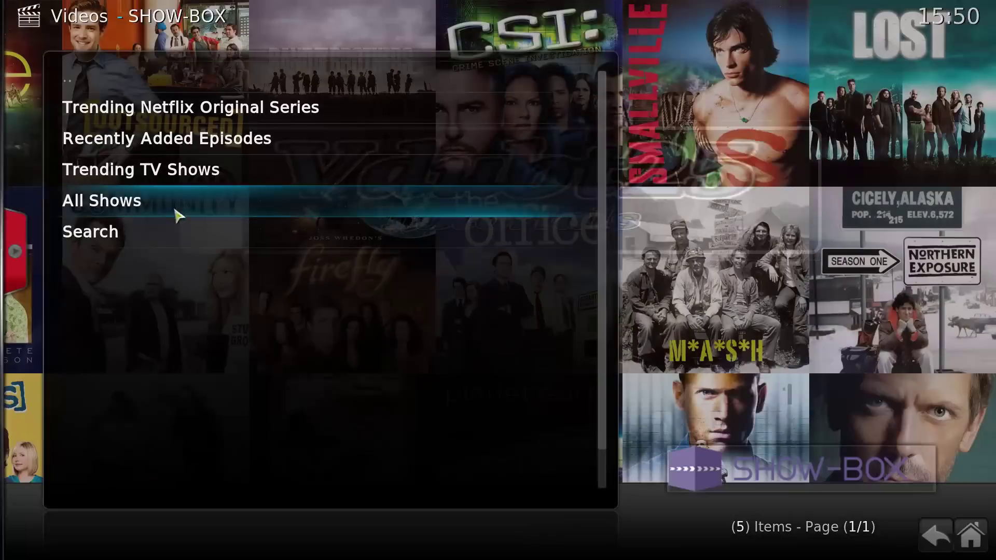
Browse Recently Added Episodes, then open the All Shows list
left_click(175, 139)
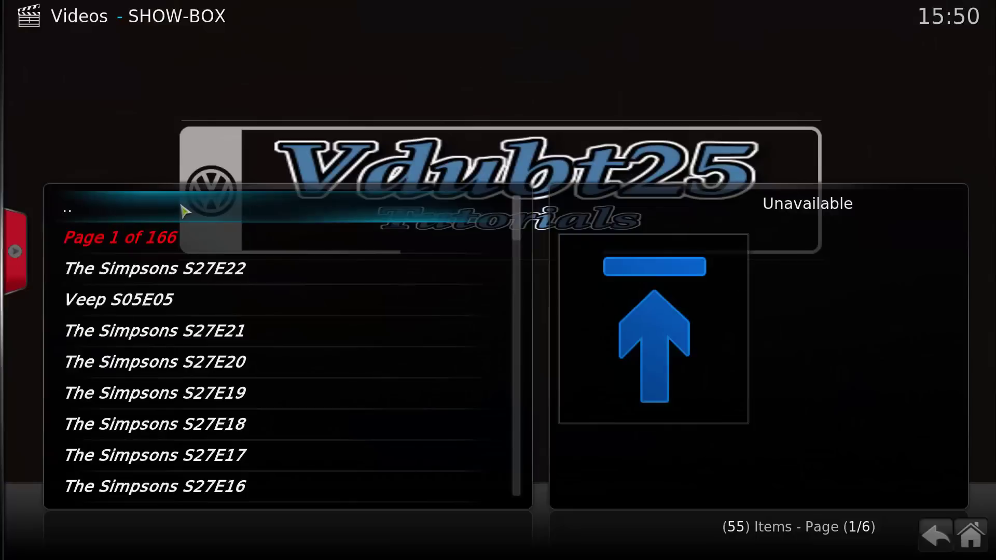
left_click(186, 209)
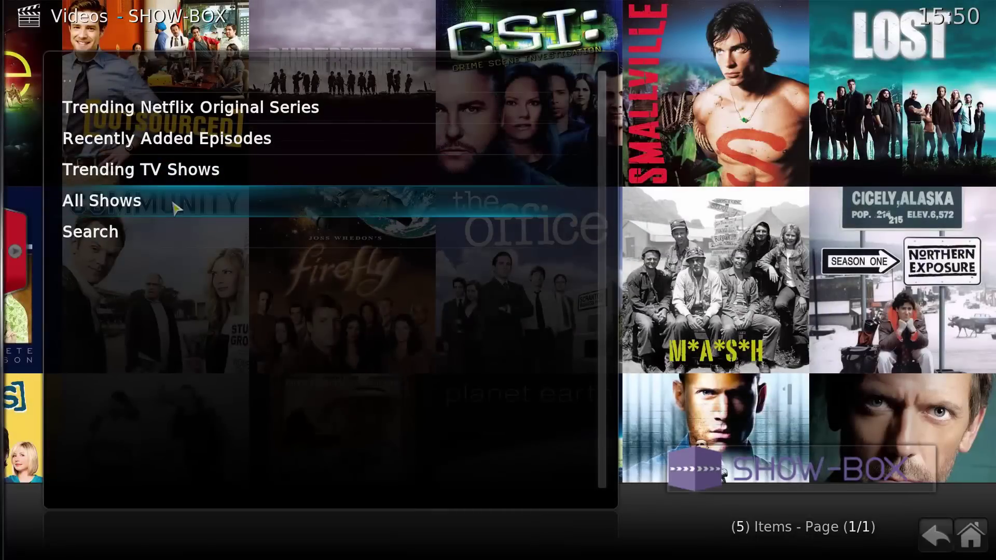
left_click(175, 208)
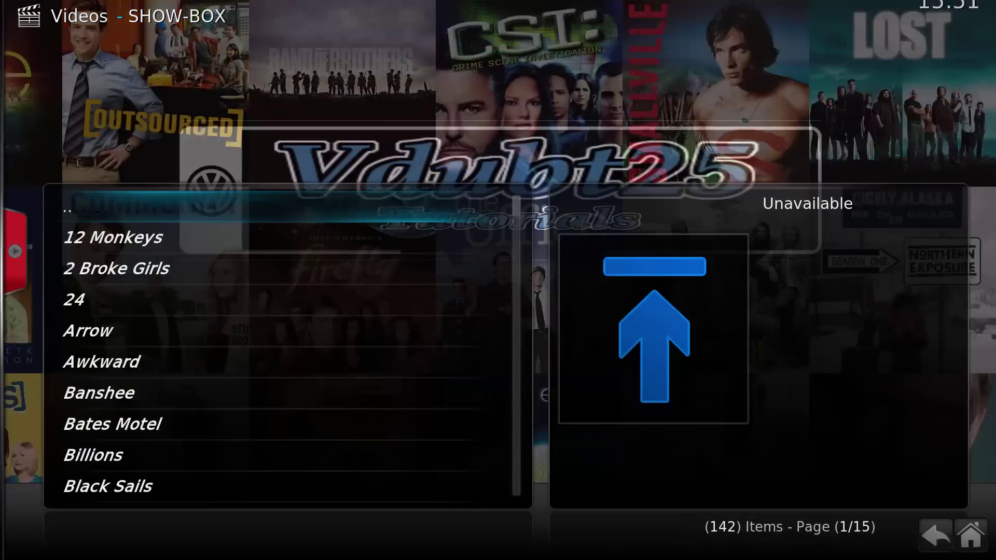
scroll(231, 262, "down", 12)
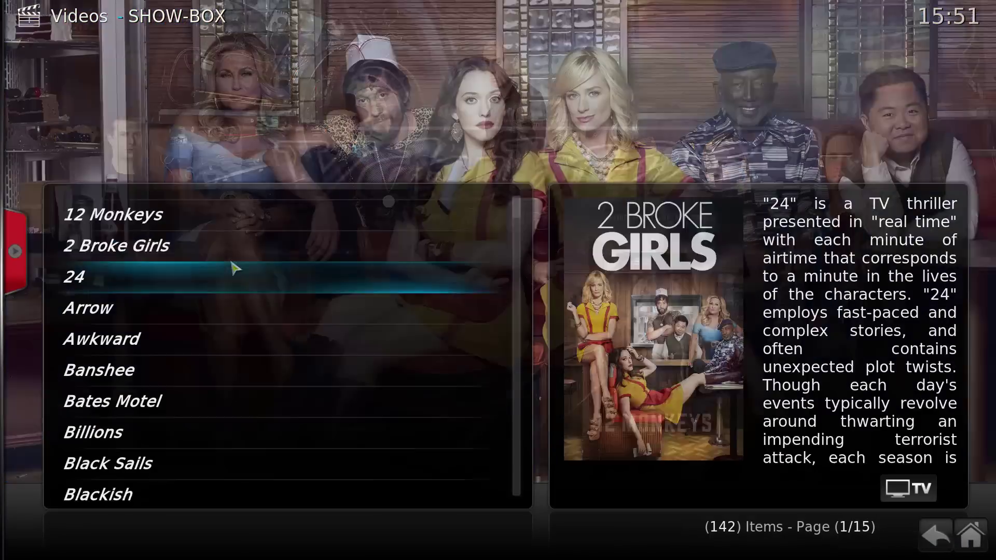
scroll(234, 267, "down", 6)
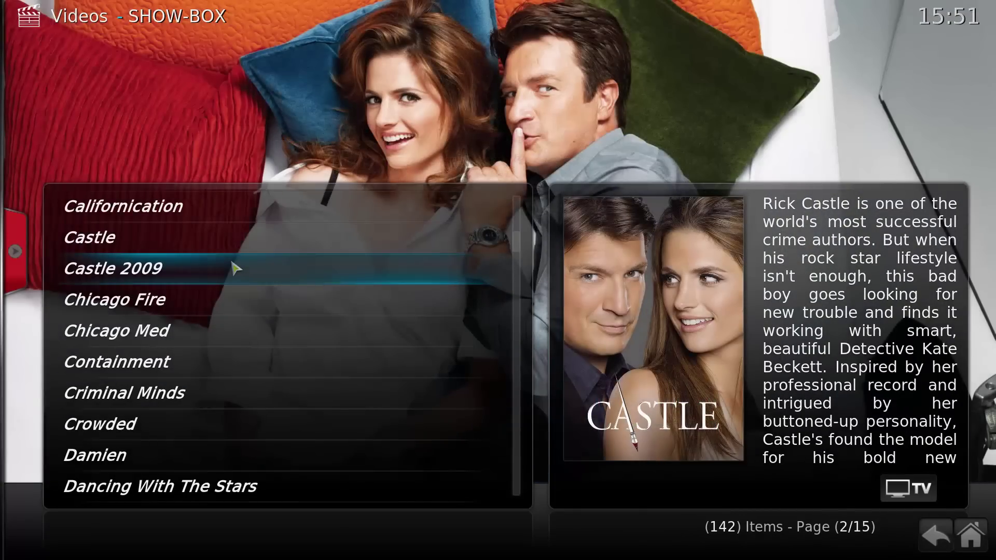
scroll(234, 267, "up", 9)
scroll(506, 222, "up", 5)
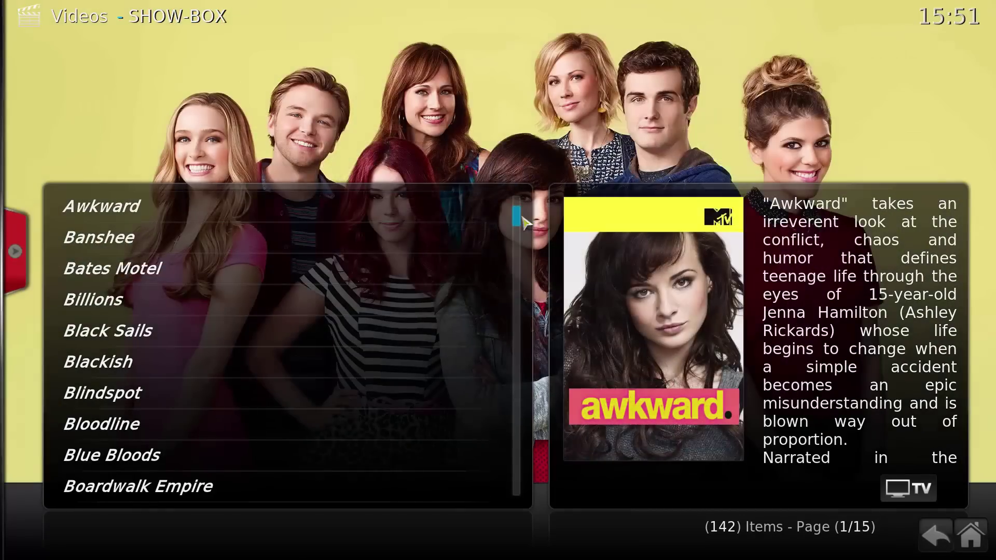
mouse_move(515, 216)
left_mouse_down()
mouse_move(518, 473)
mouse_move(518, 207)
left_mouse_up()
left_click(136, 207)
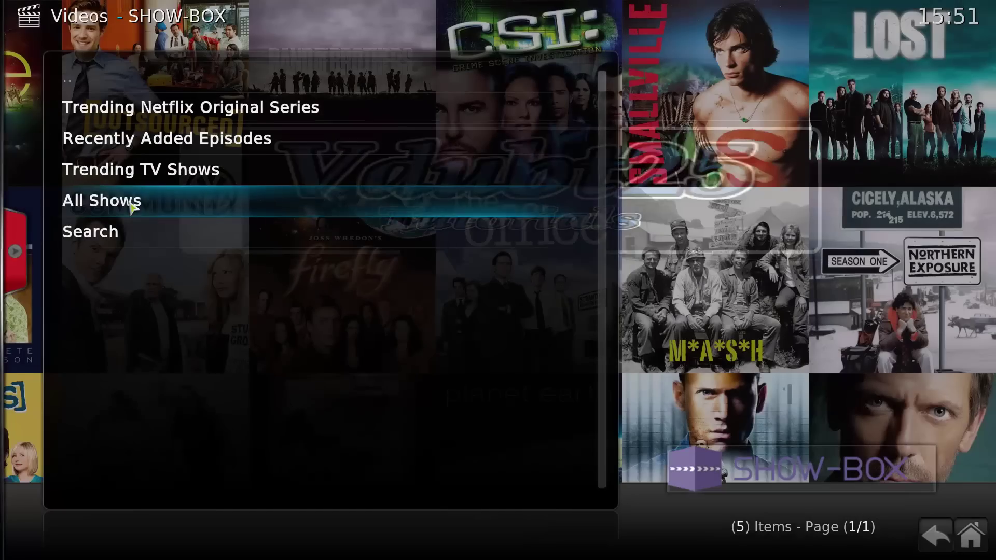
Search SHOW-BOX TV shows for 'the big bang theory'
left_click(130, 242)
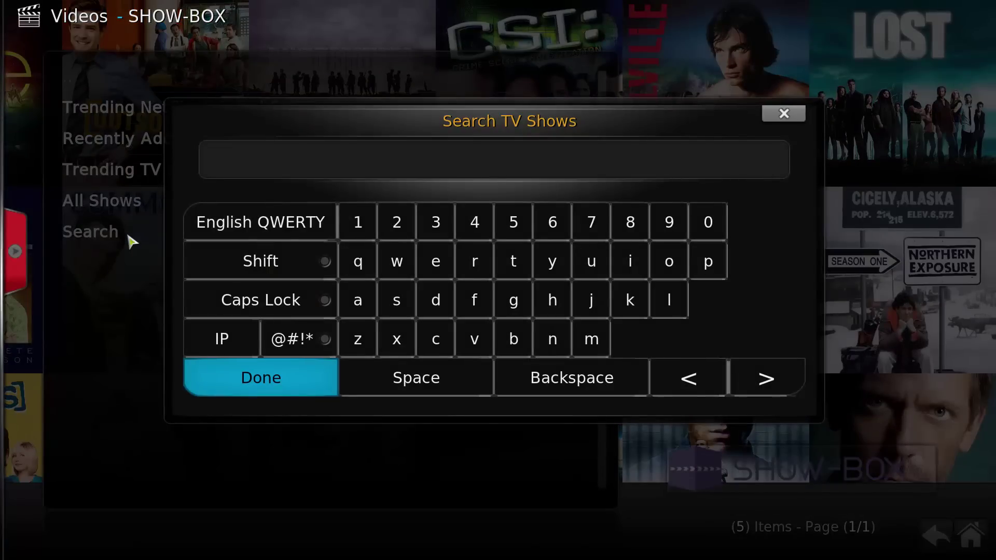
type("the big")
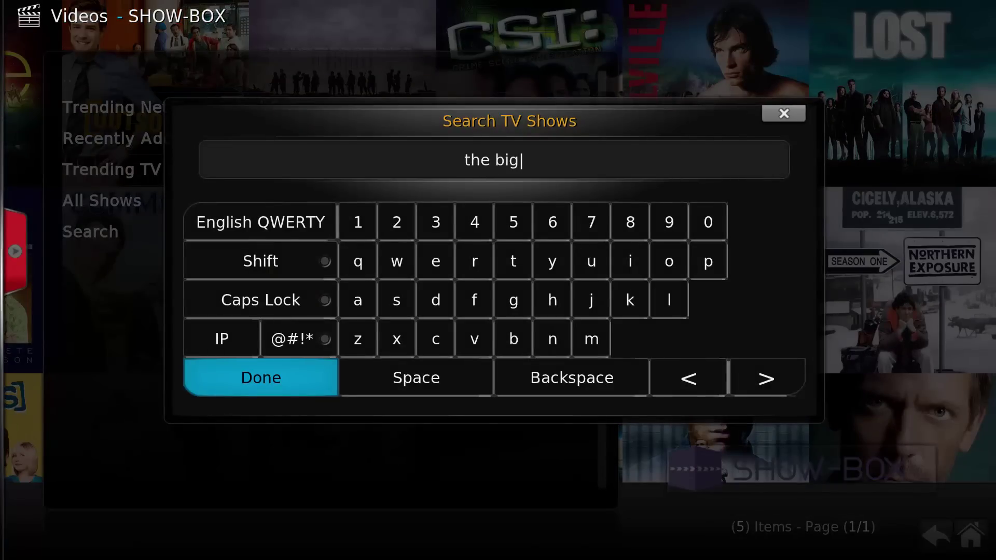
type(" bang theory")
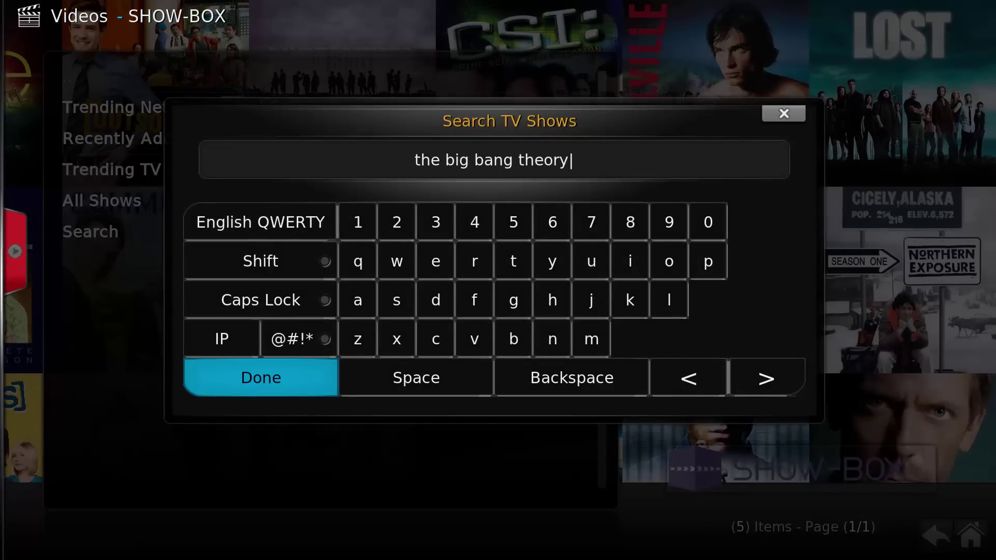
key("Return")
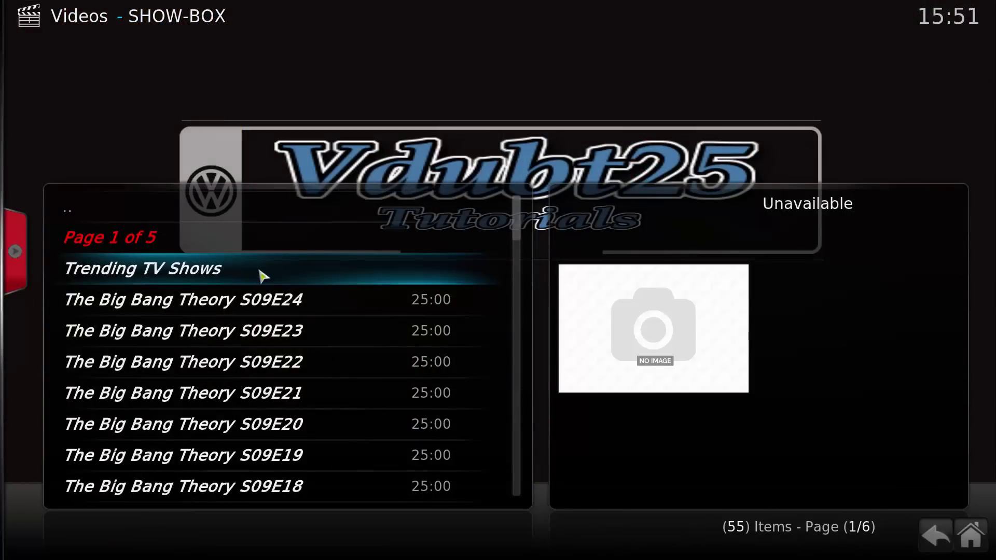
Scroll through the search results and play The Big Bang Theory S09E24
scroll(285, 300, "down", 6)
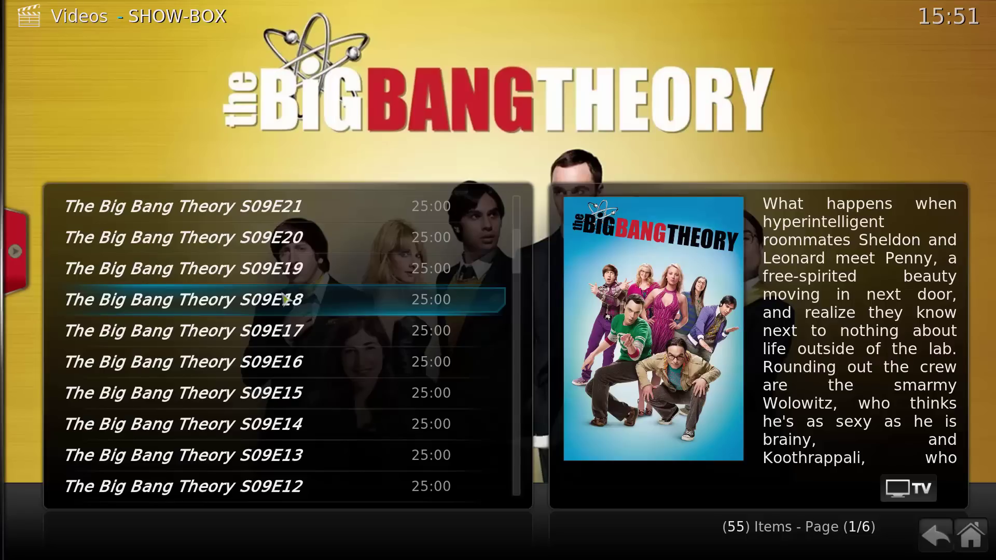
scroll(285, 299, "down", 20)
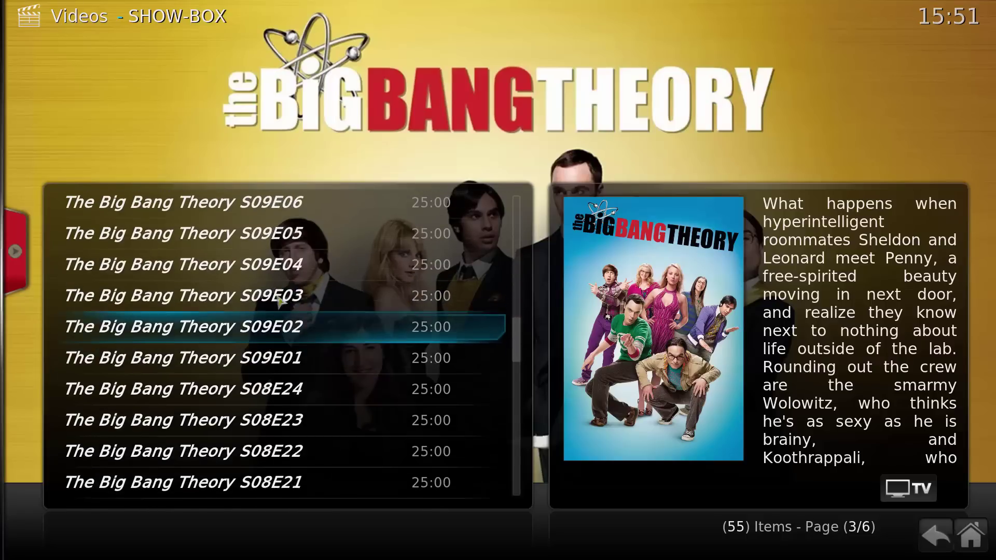
scroll(279, 300, "up", 20)
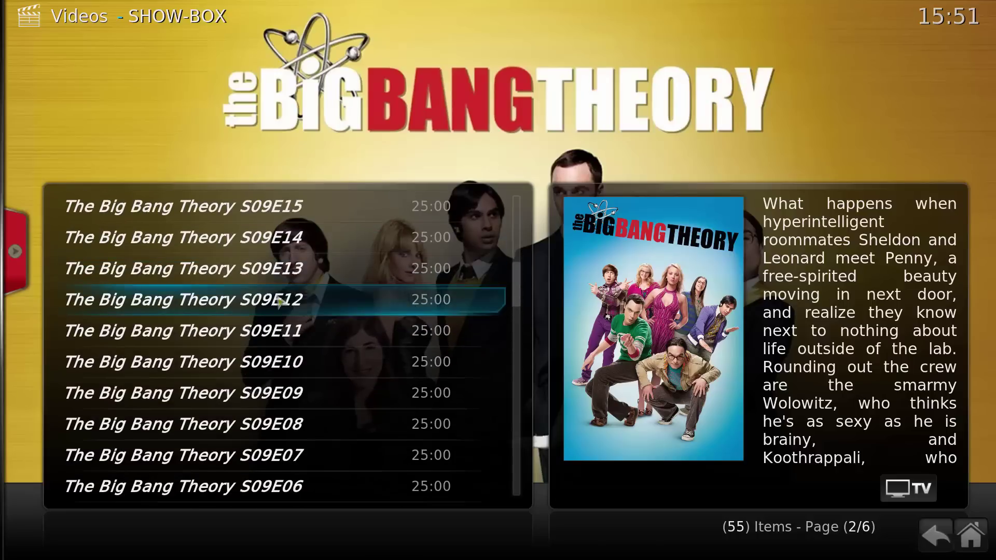
scroll(280, 302, "up", 6)
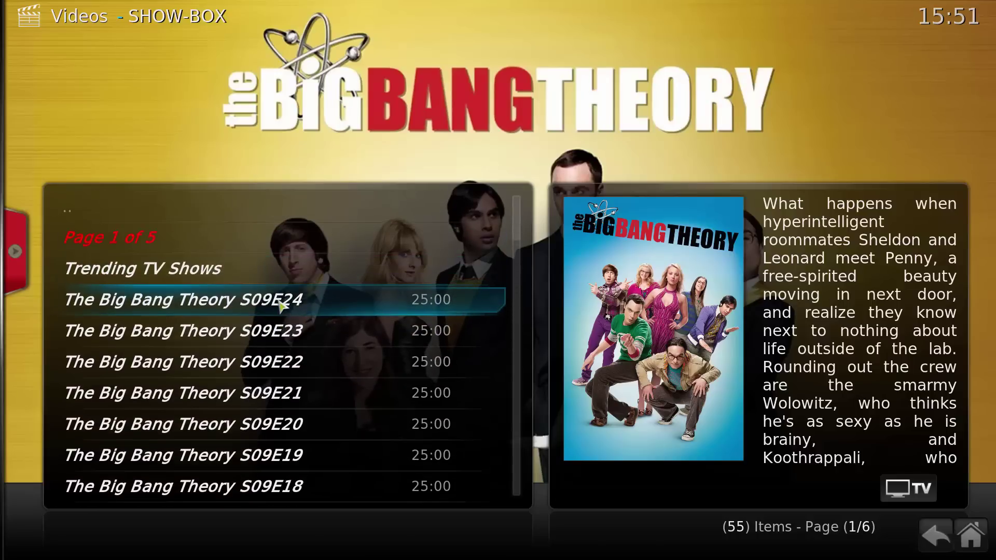
left_click(285, 306)
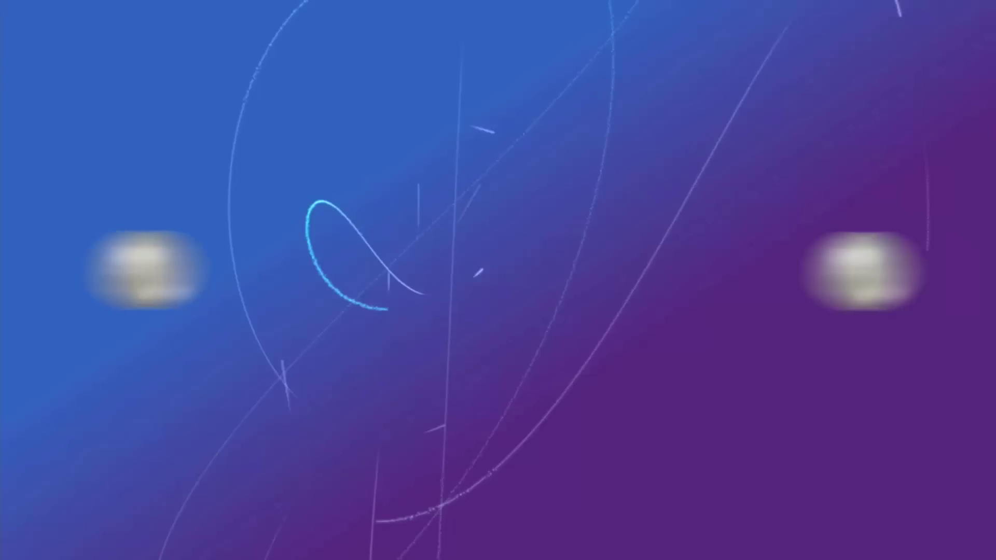
Stop S09E24, then play and stop The Big Bang Theory S09E23
mouse_move(451, 213)
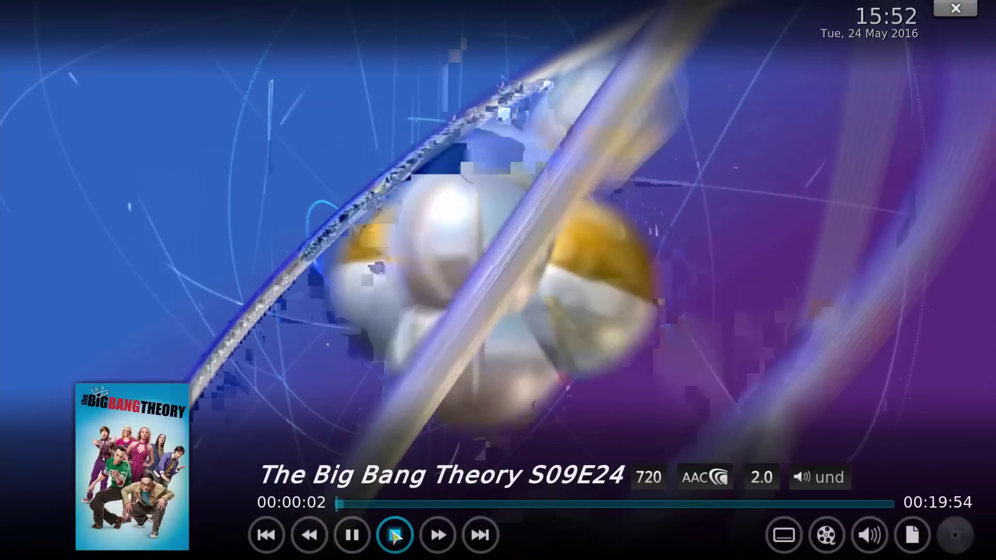
left_click(394, 537)
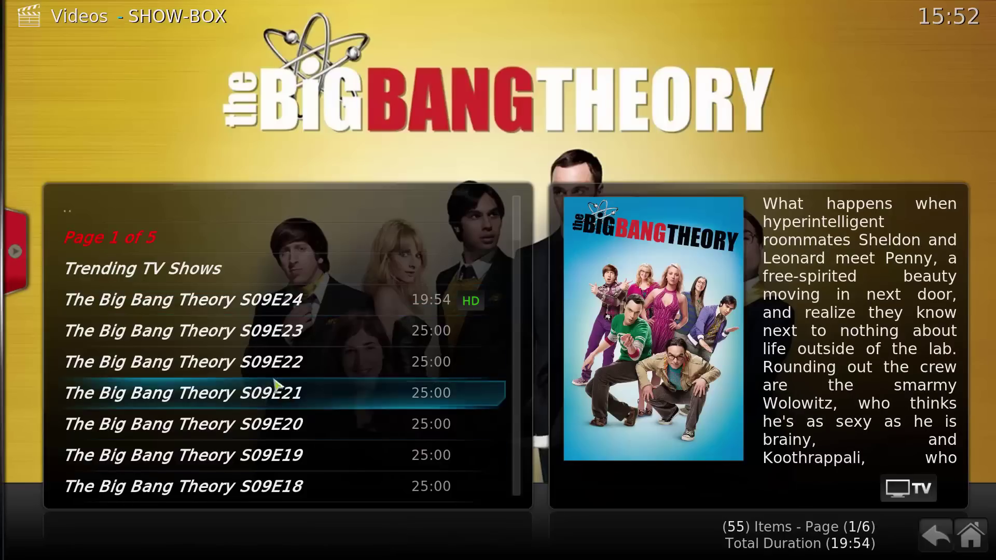
left_click(263, 334)
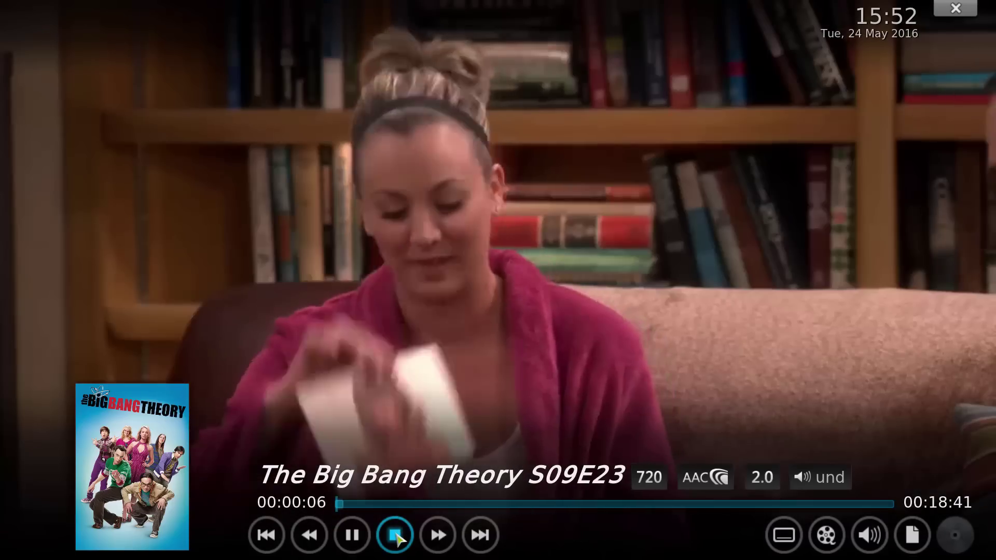
left_click(396, 536)
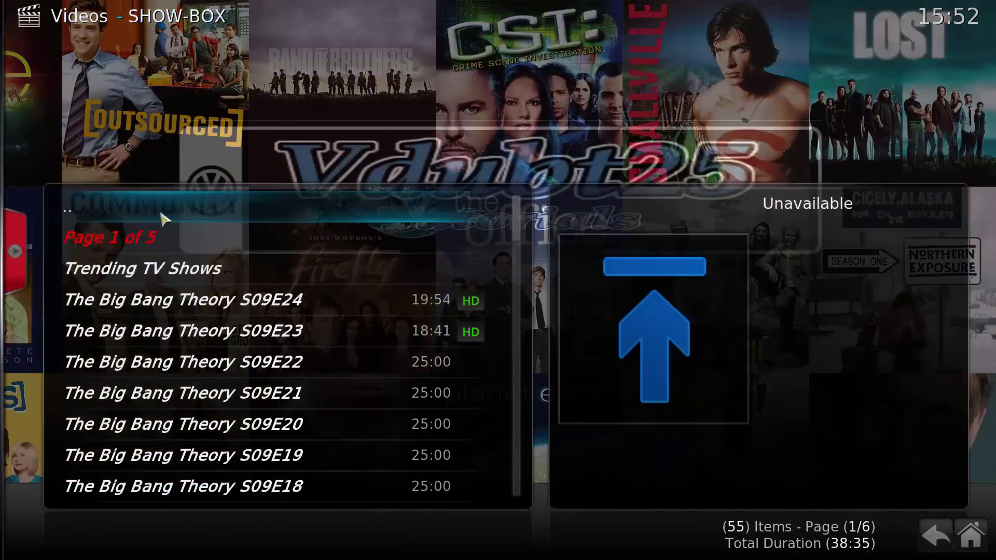
Leave SHOW-BOX and return to the Kodi home screen
left_click(163, 215)
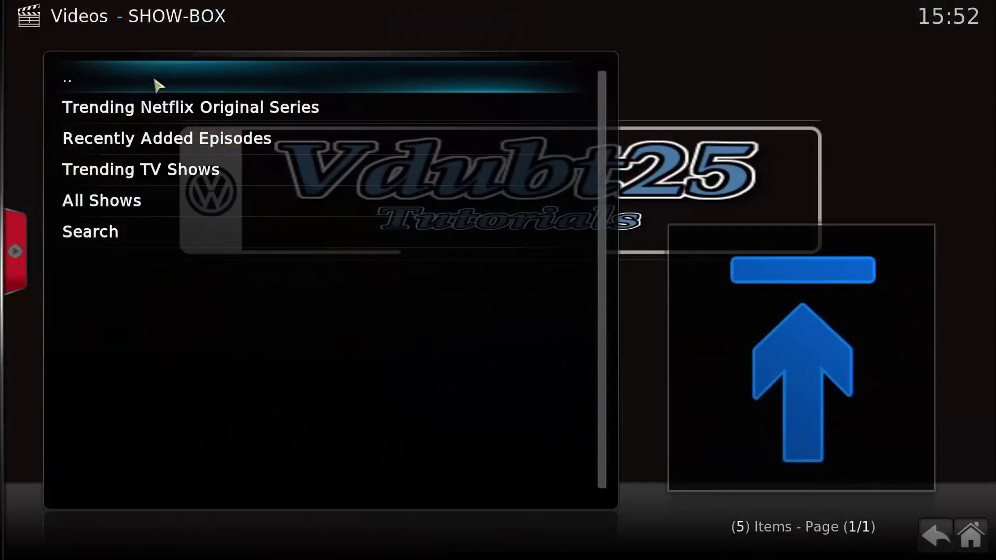
left_click(154, 88)
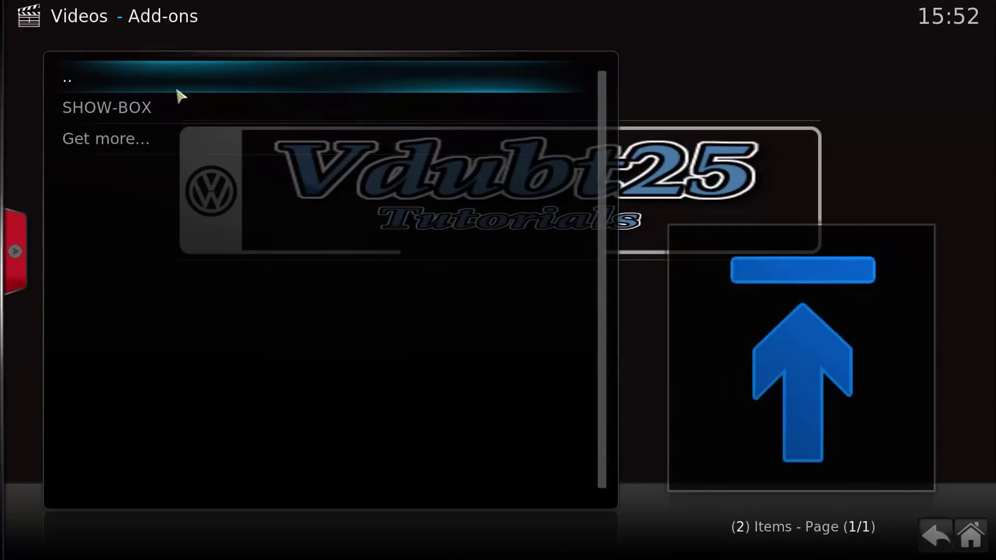
left_click(970, 534)
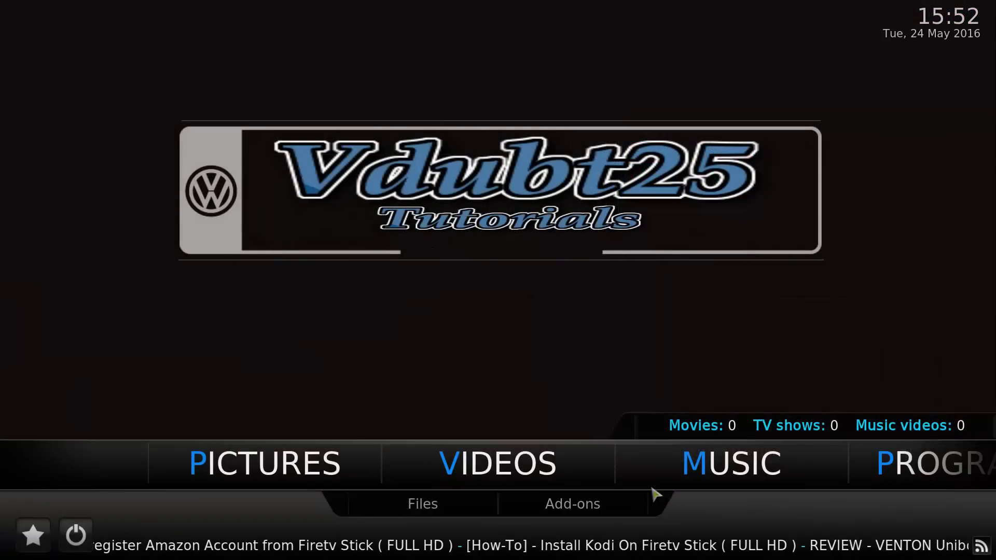